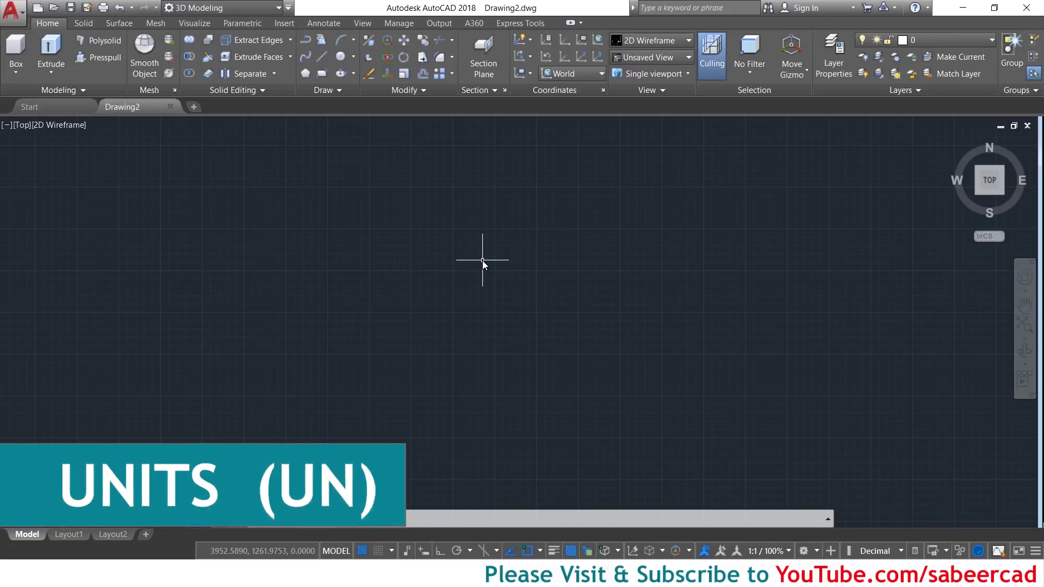
Step: Open the Drawing Units settings from the Application menu's Drawing Utilities
click(12, 10)
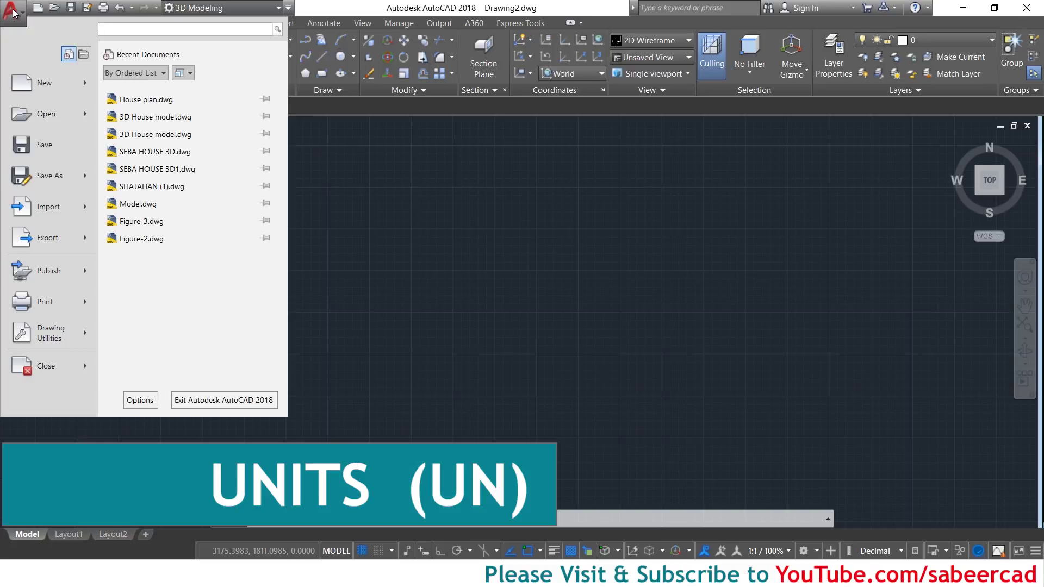
mouse_move(49, 333)
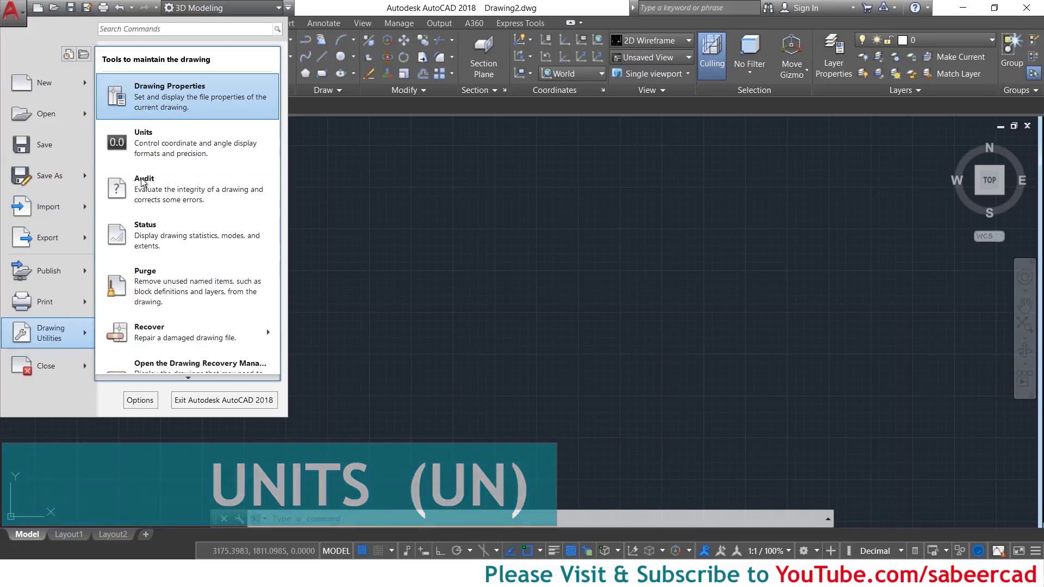
click(152, 139)
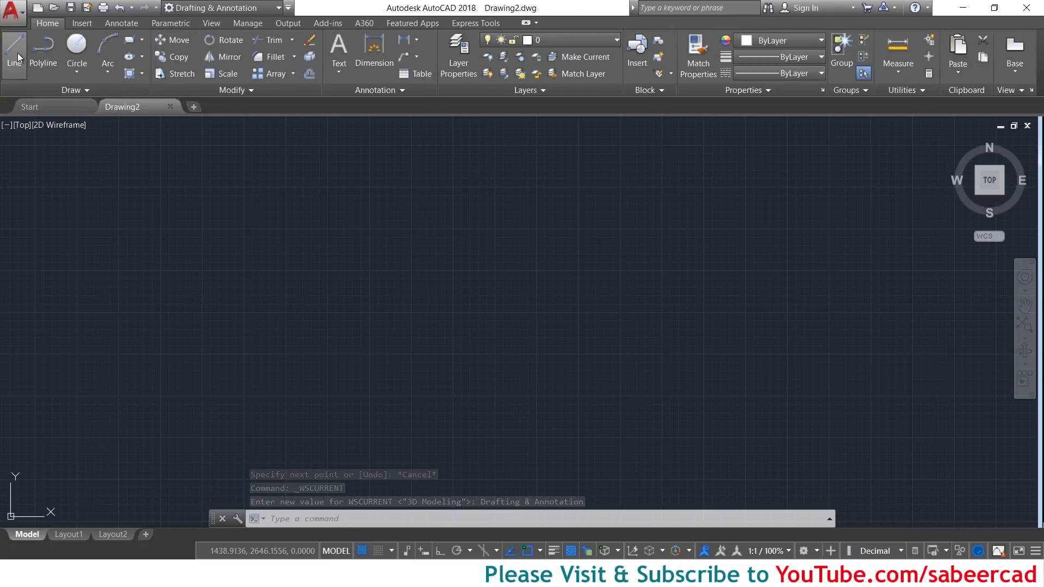
Step: Draw a horizontal 254-unit line with Ortho on, and center it in the view
click(17, 53)
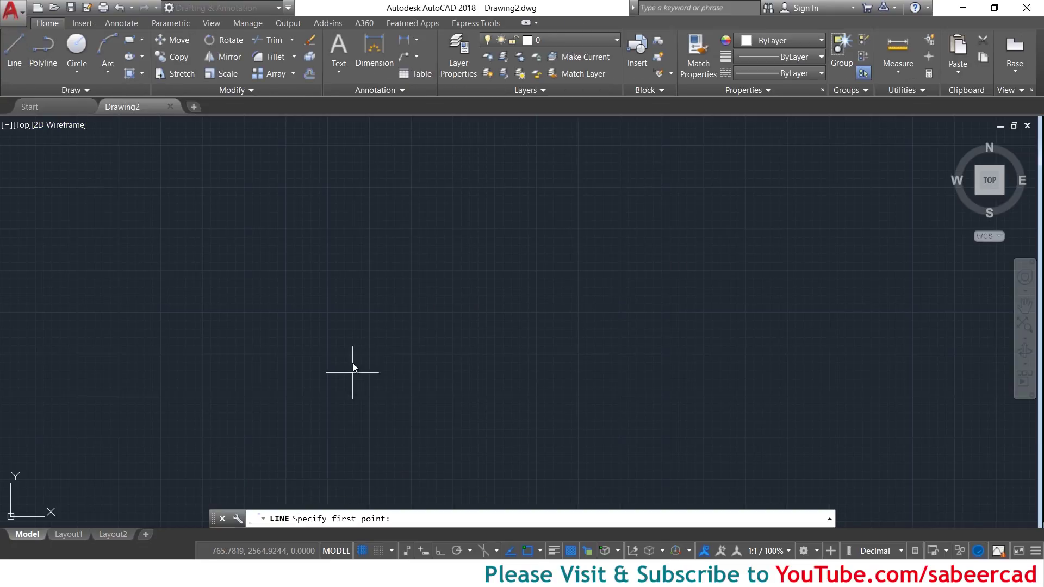
click(266, 344)
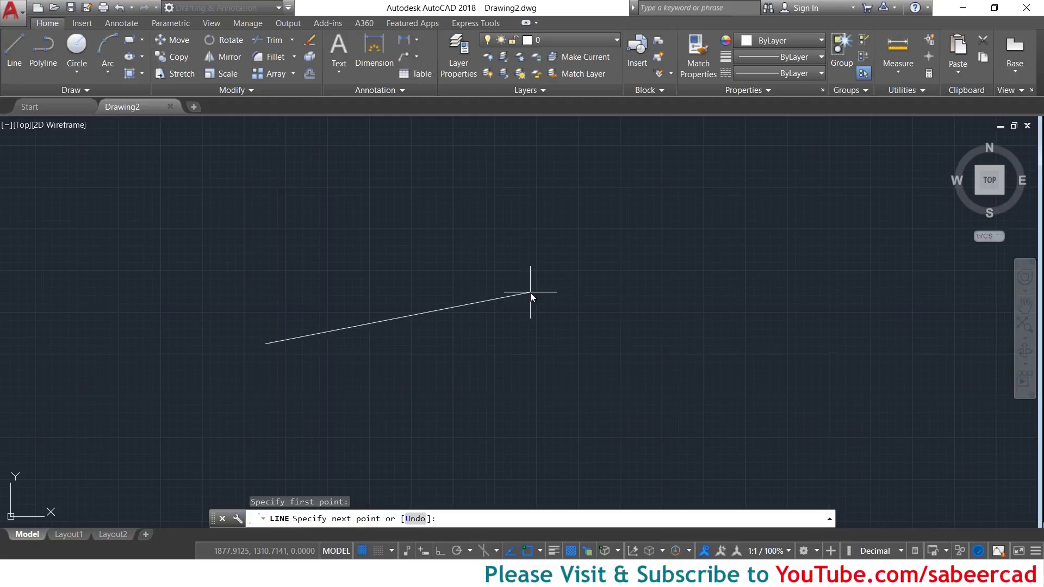
click(446, 546)
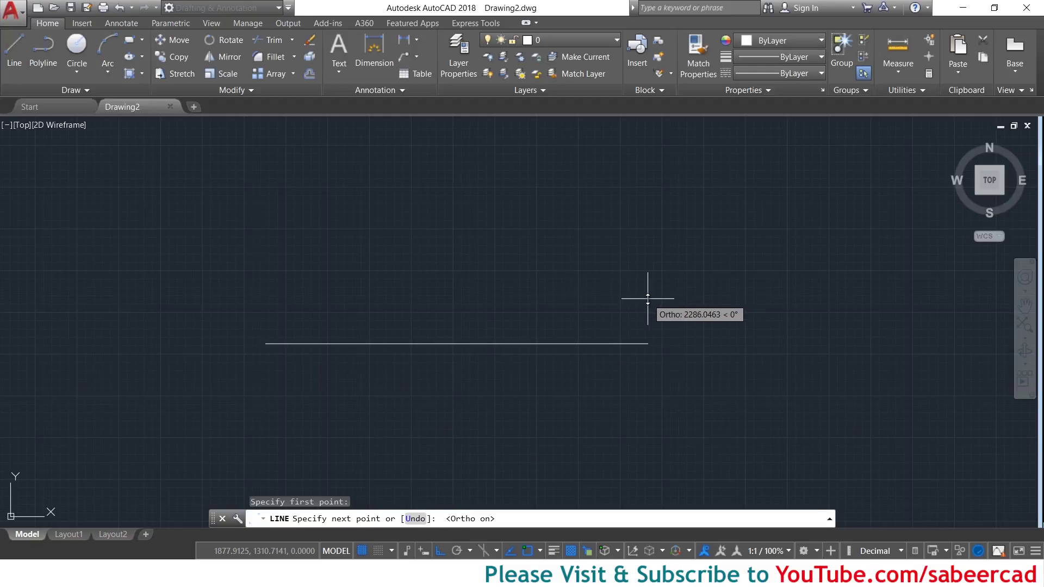
text(254)
key(Return)
key(Return)
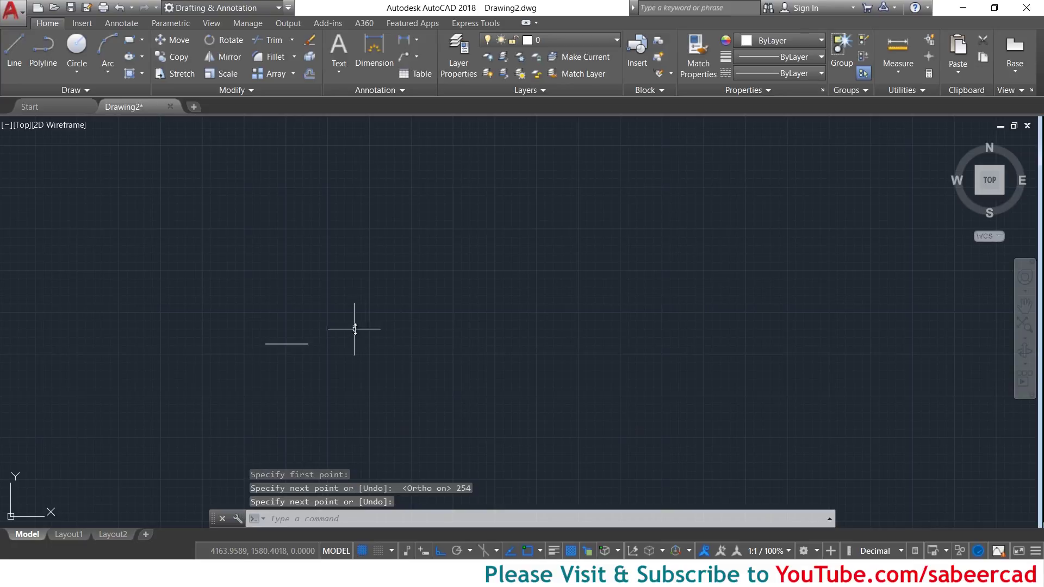
scroll(269, 355, up, 2)
scroll(270, 354, up, 3)
scroll(278, 289, up, 1)
middle_drag(346, 301, 466, 306)
scroll(471, 304, down, 1)
scroll(471, 304, up, 2)
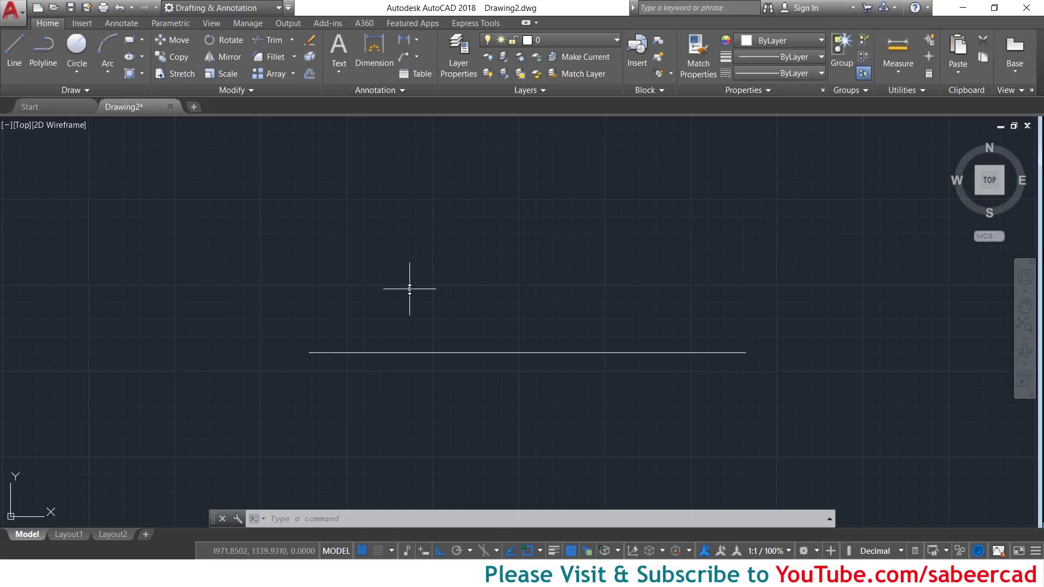
text(di)
key(Return)
click(324, 351)
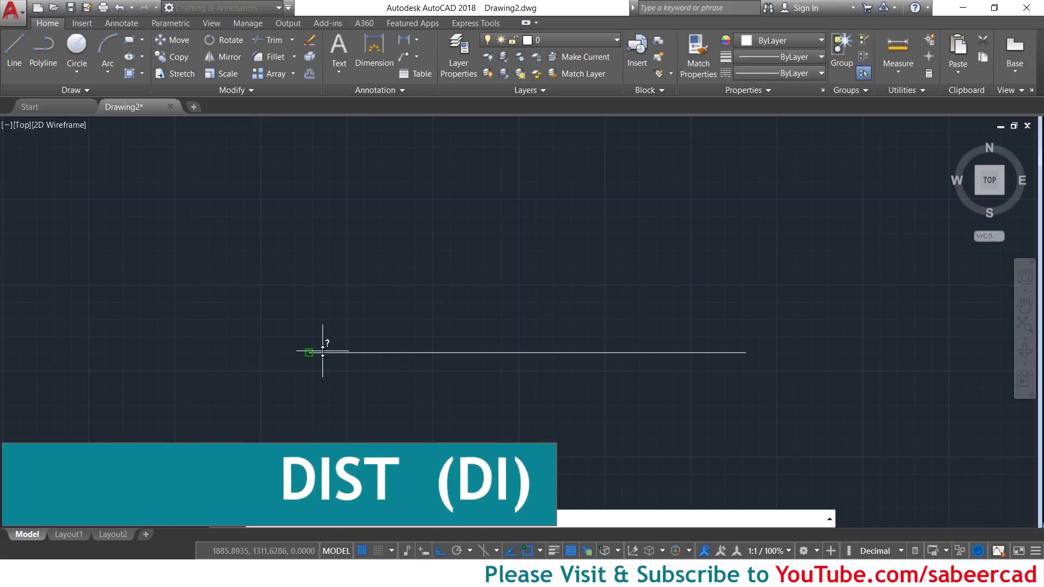
click(734, 346)
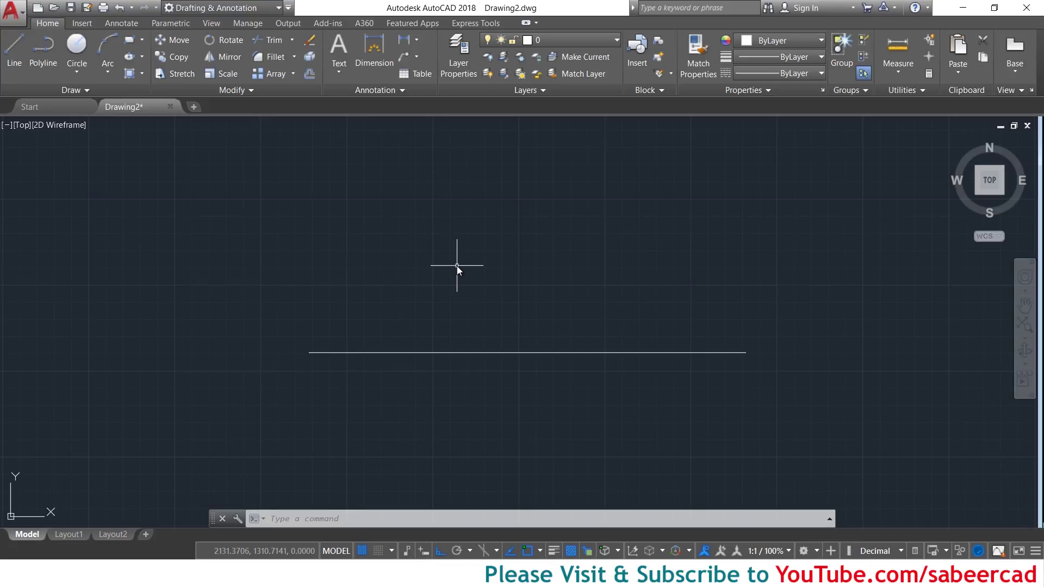
Step: Run -DWGUNITS and set units to Inches, format 3 (Engineering), precision 2
click(308, 516)
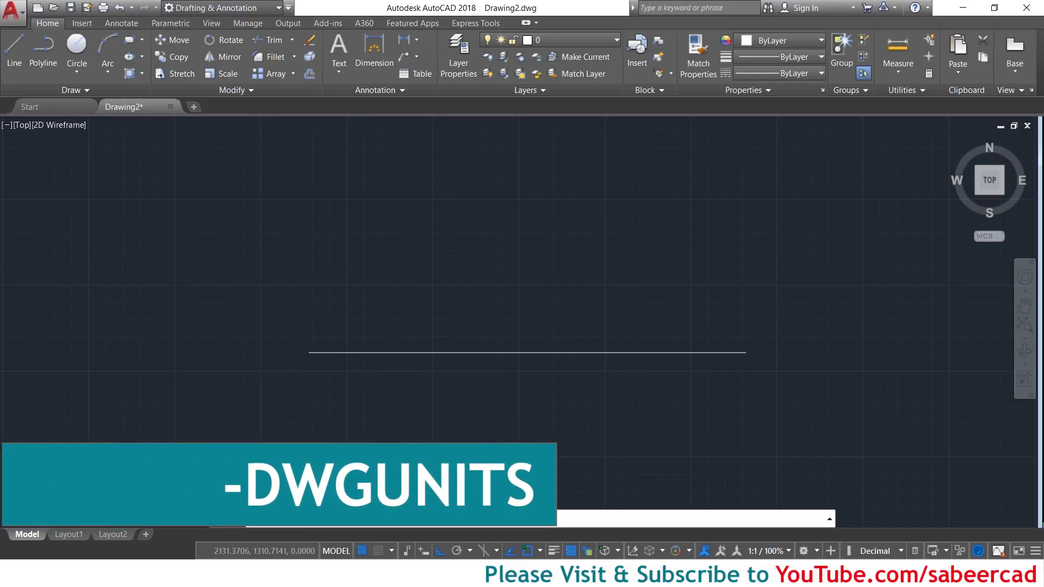
text(-dwgunits)
key(Return)
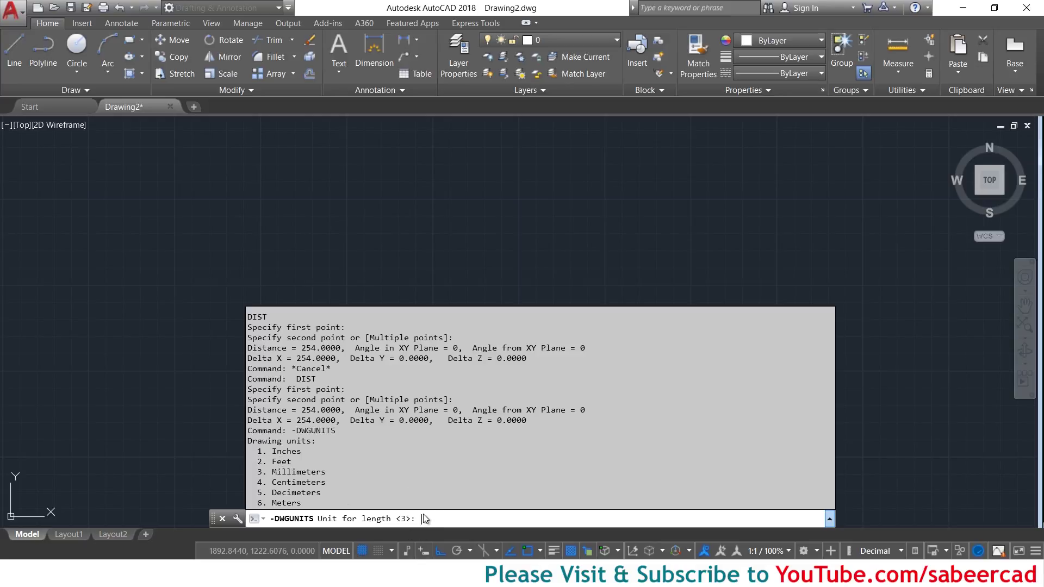
click(421, 518)
text(1)
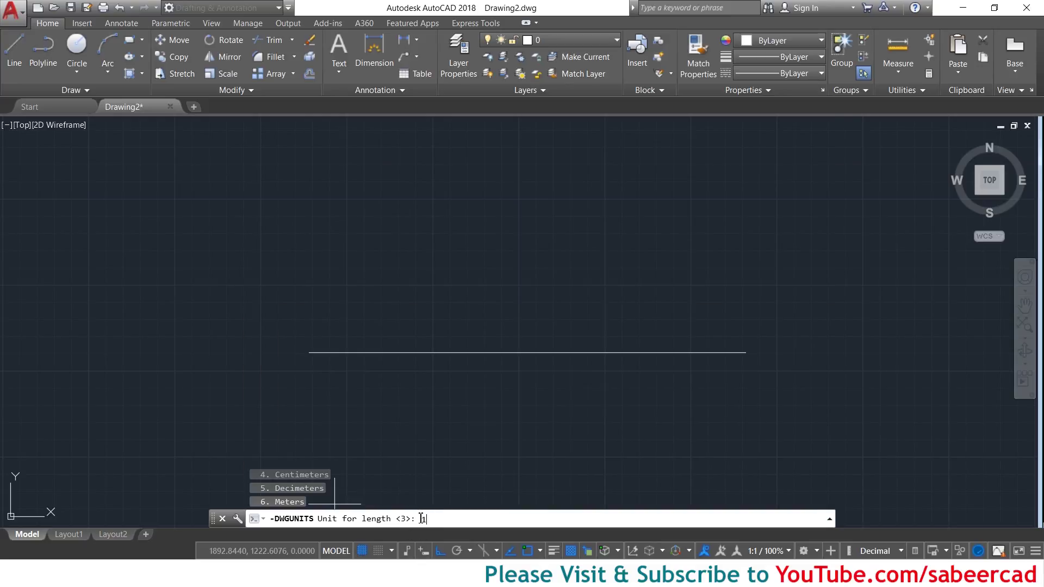
key(Return)
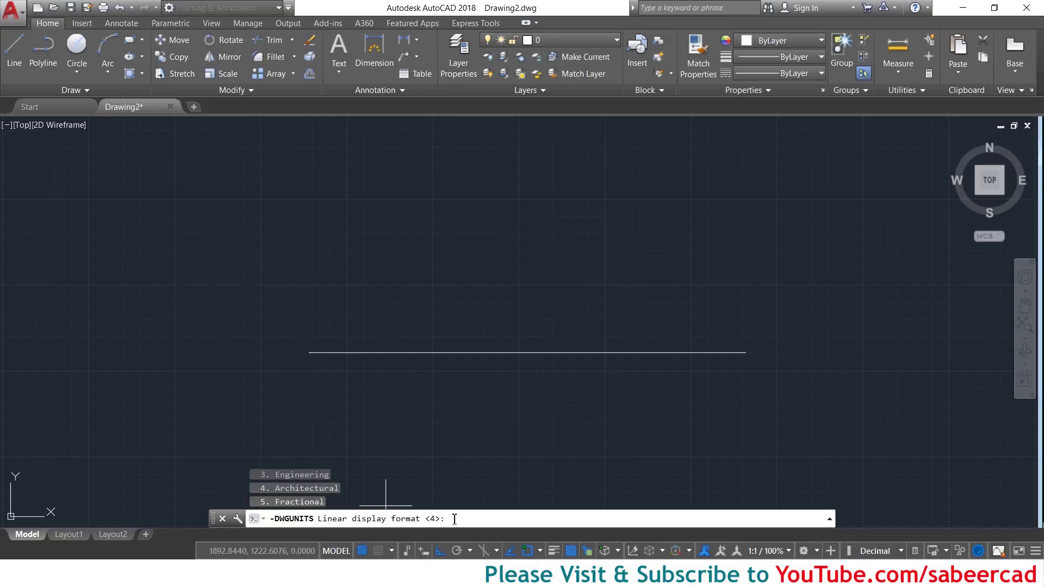
text(3)
key(Return)
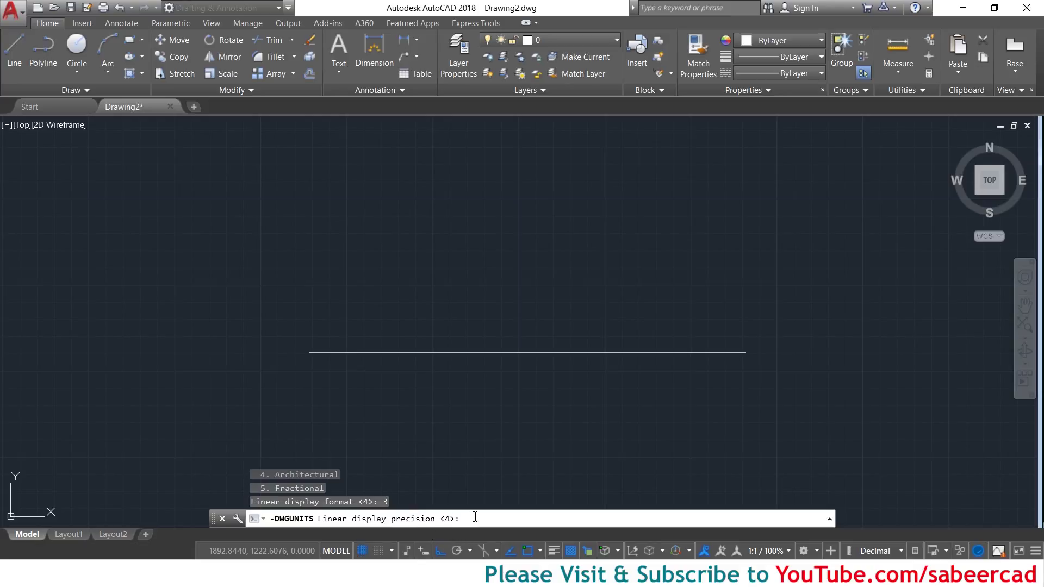
text(2)
key(Return)
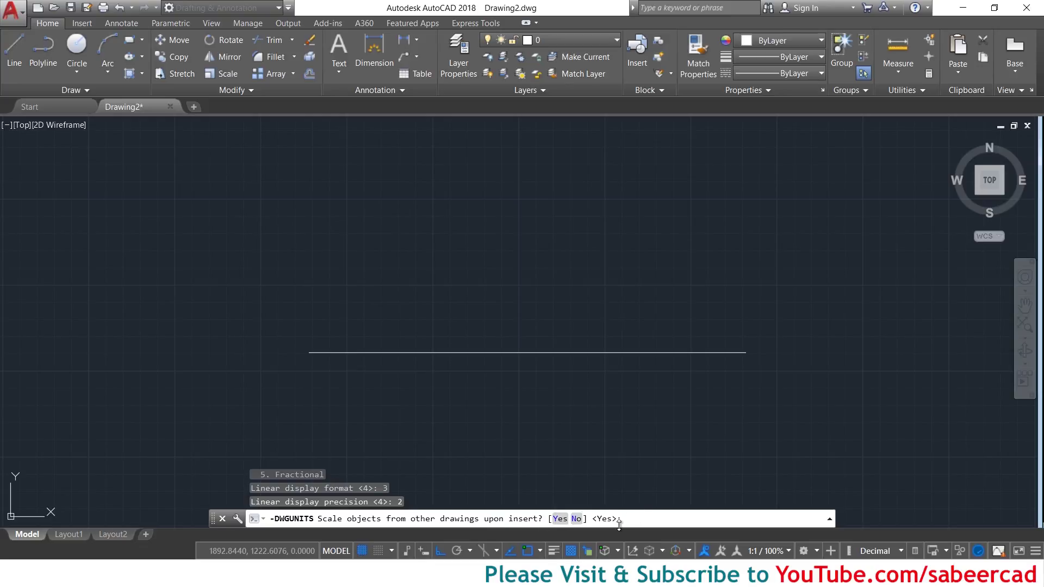
Step: Answer Yes to every scaling prompt so the line and paper-space objects are rescaled
key(Return)
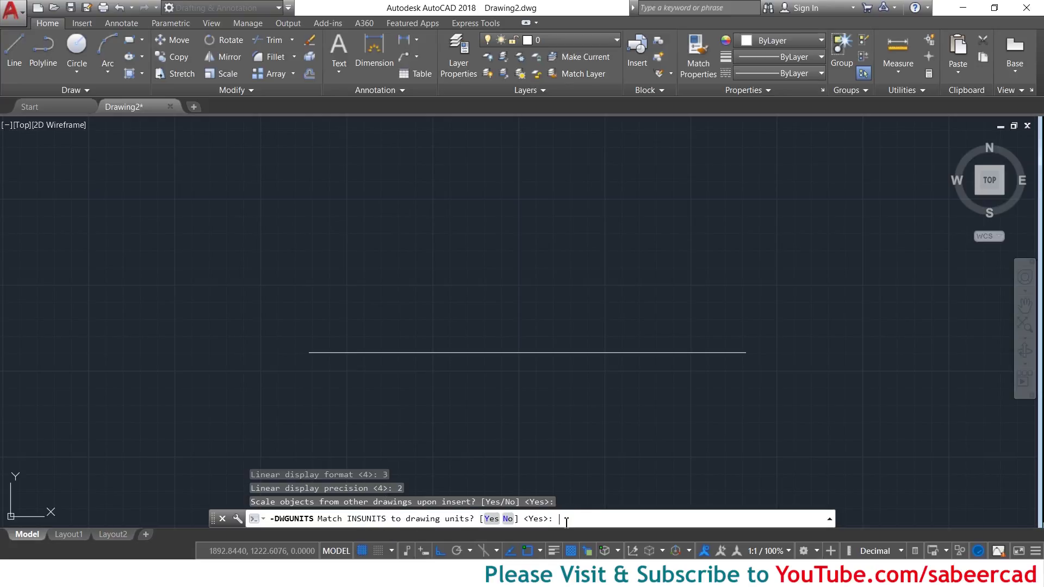
key(Return)
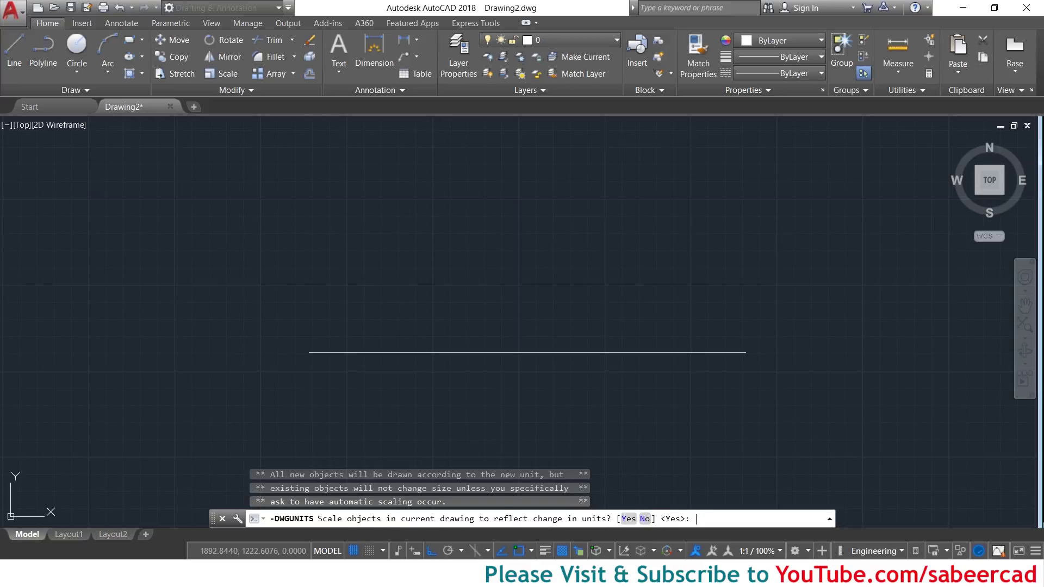
key(Return)
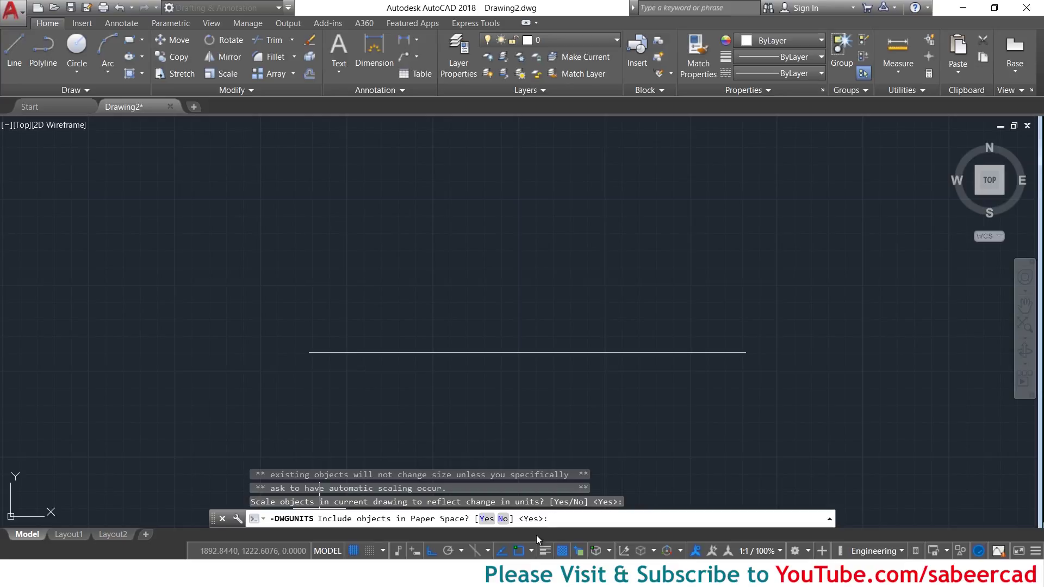
key(Return)
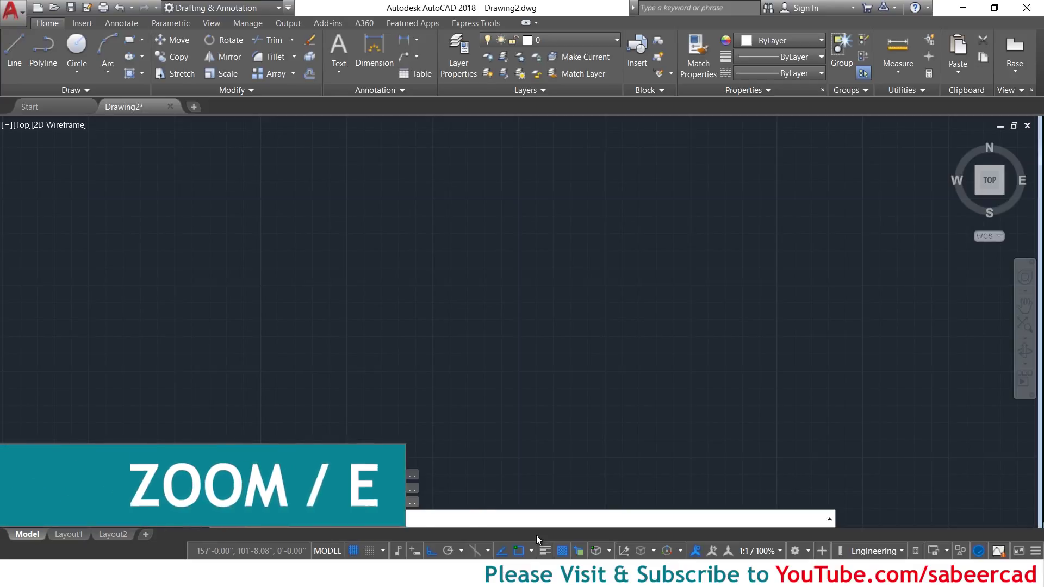
Step: Zoom to extents and pan so the rescaled line sits lower in view
text(z)
key(Return)
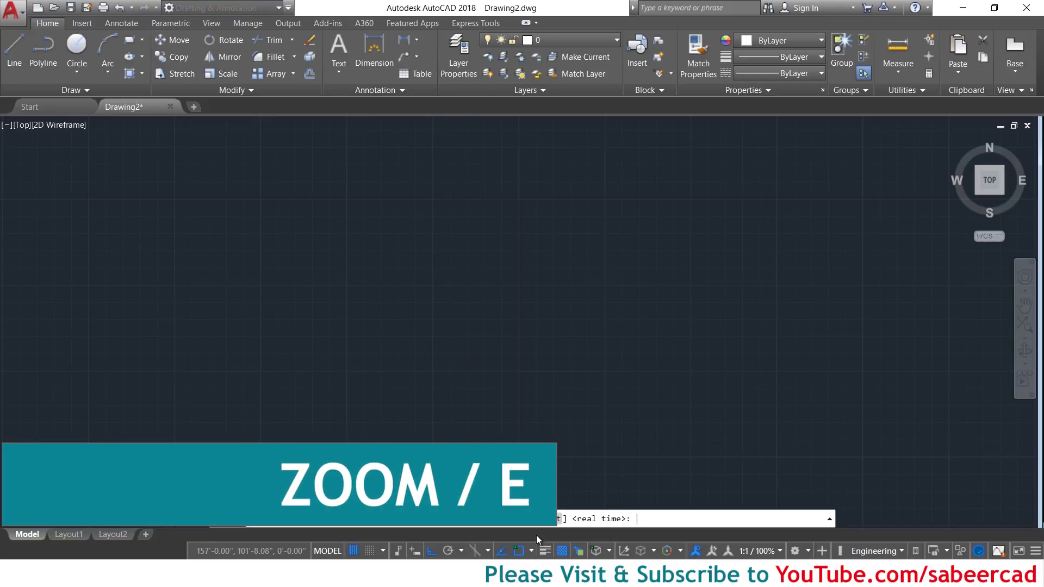
text(e)
key(Return)
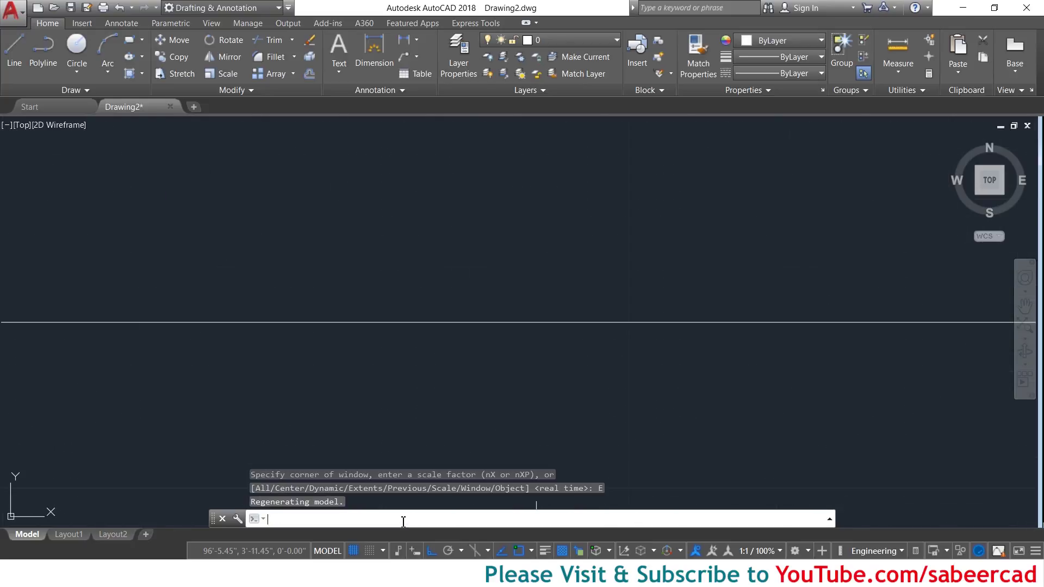
middle_drag(459, 275, 462, 333)
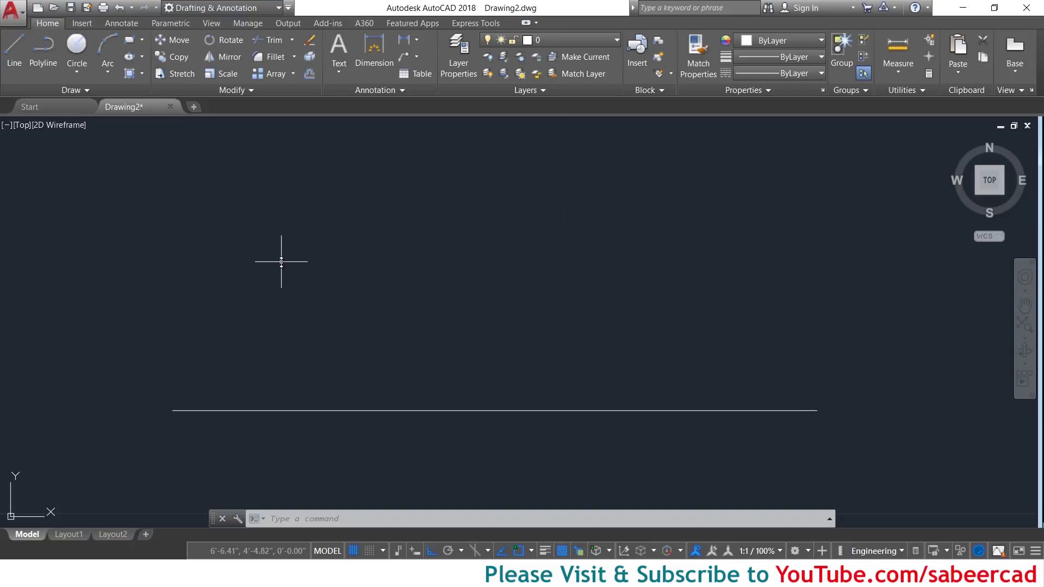
Step: Measure the line's endpoints with DIST, reading 0'-10.00"
text(dist)
key(Return)
click(173, 411)
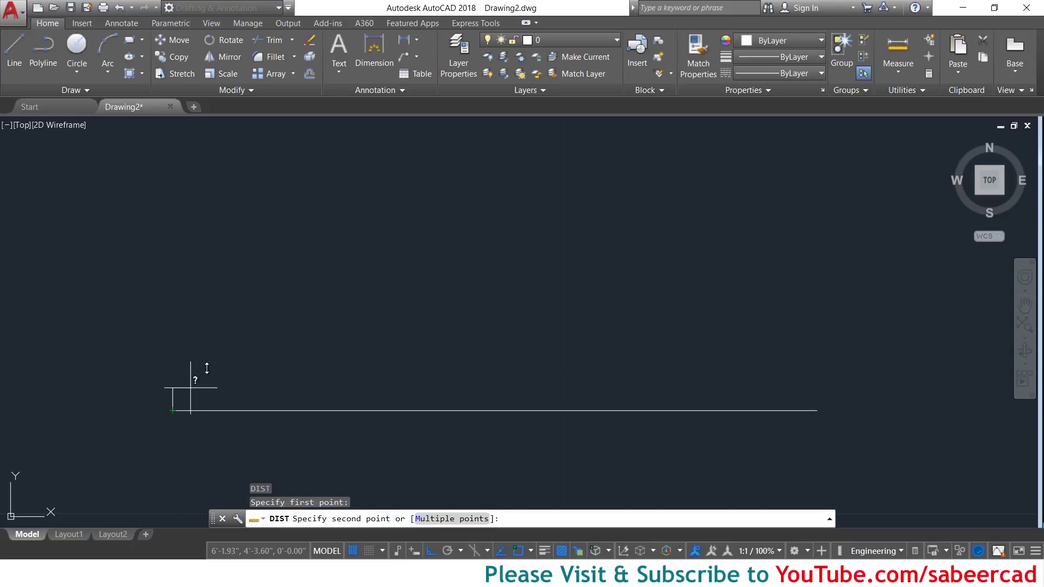
click(815, 411)
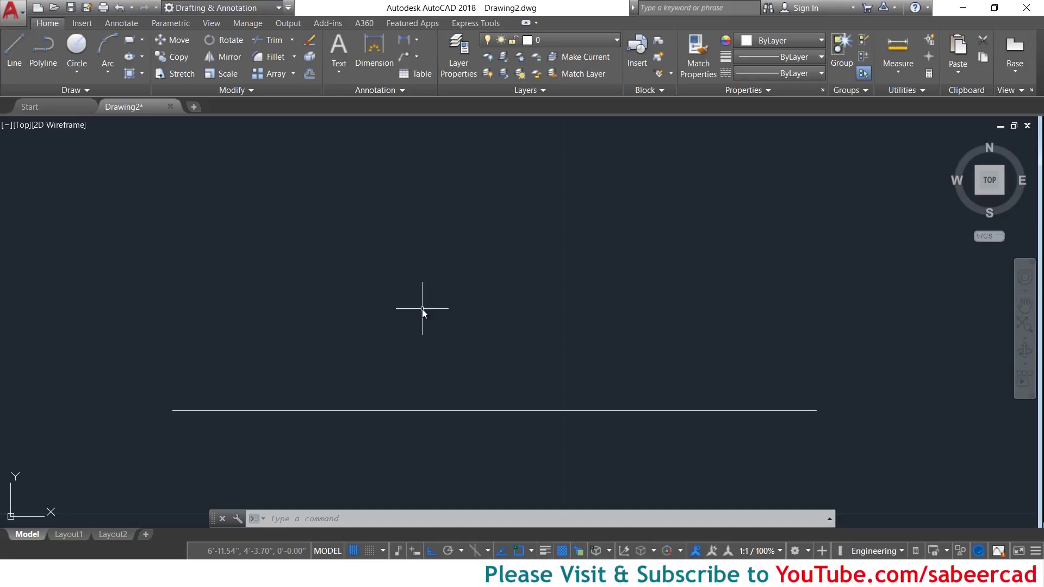
key(Escape)
key(Escape)
key(Escape)
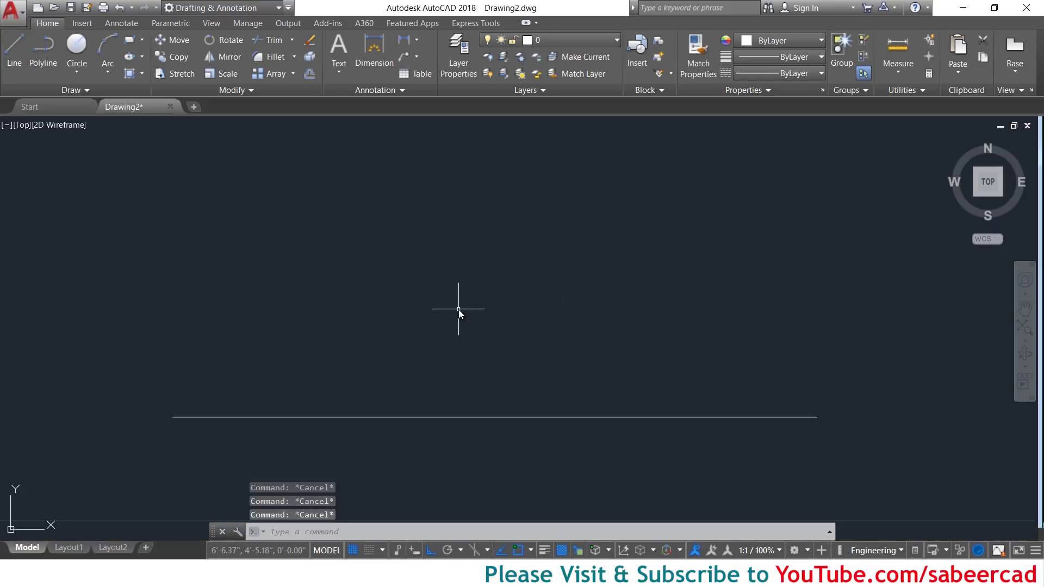
text(UNITS)
key(Return)
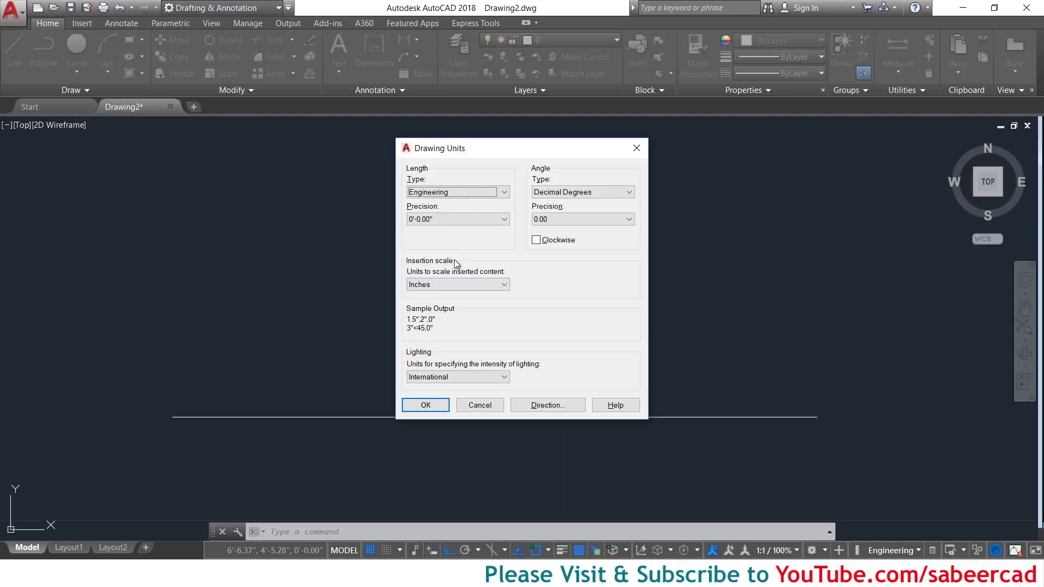
click(414, 403)
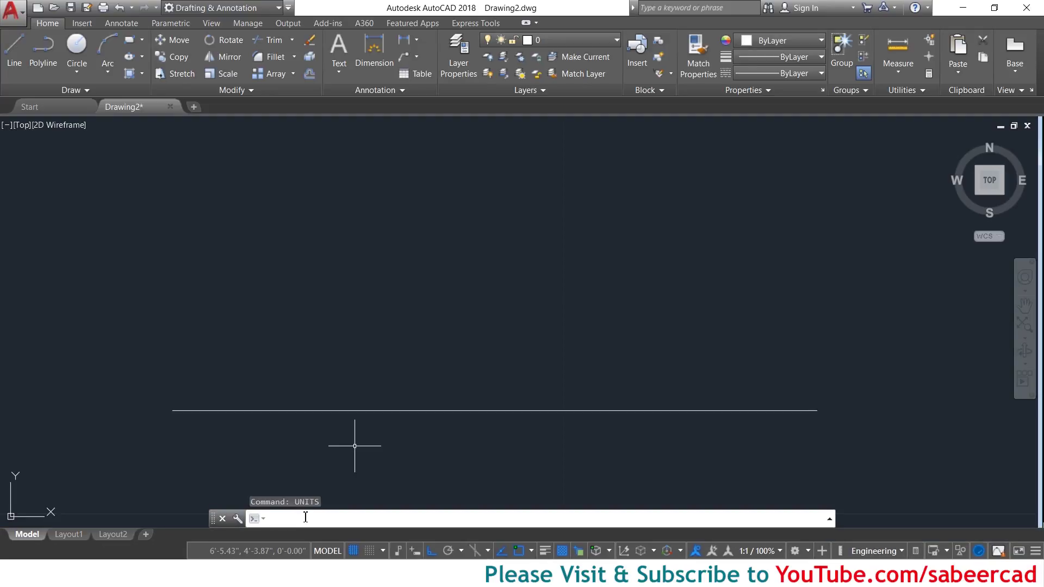
Step: Rerun -DWGUNITS for centimeters, keeping Decimal format and precision, and accept rescaling existing objects
text(-dwgunits)
key(Return)
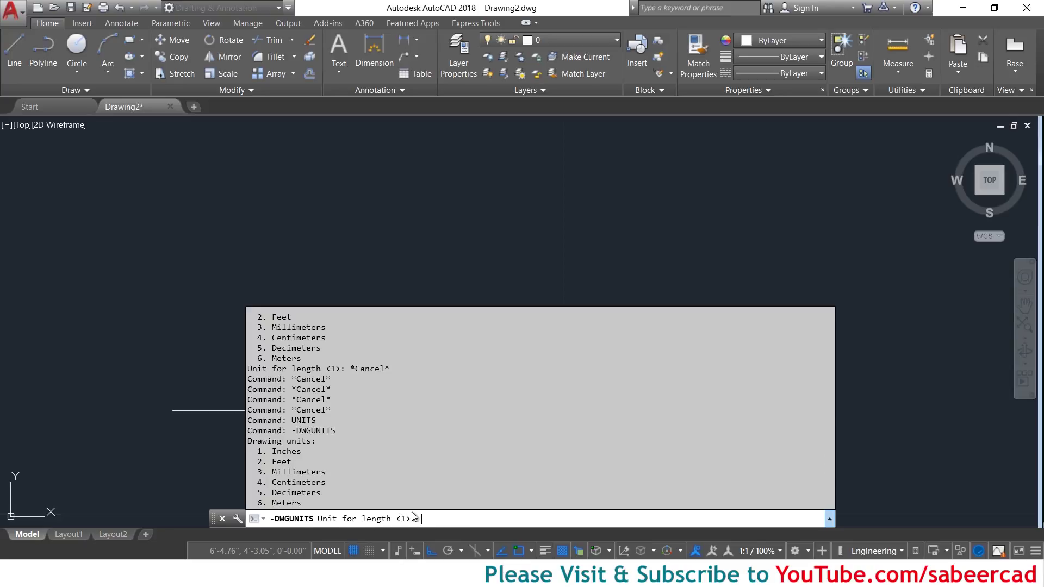
key(Return)
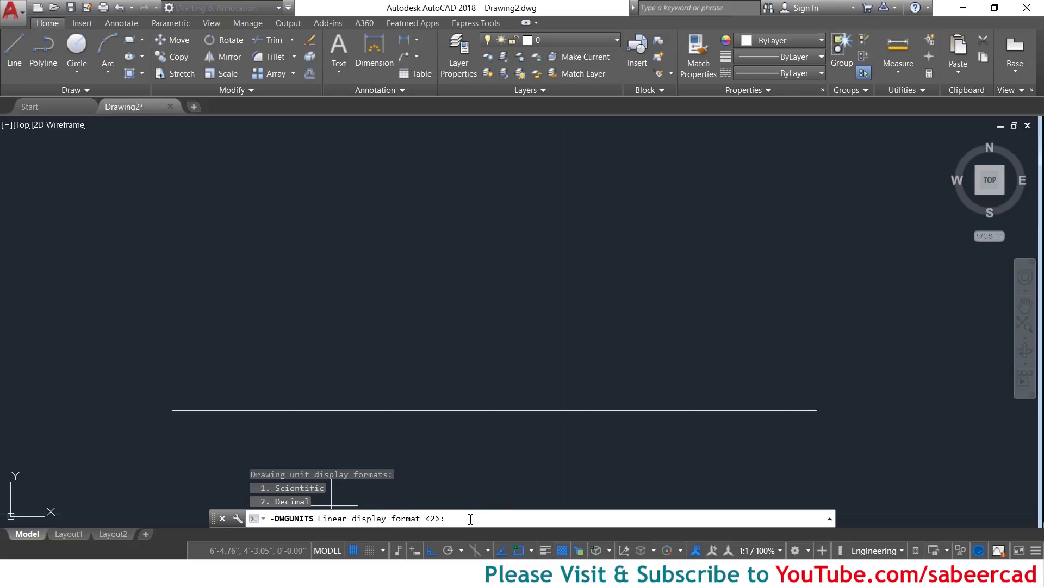
key(Return)
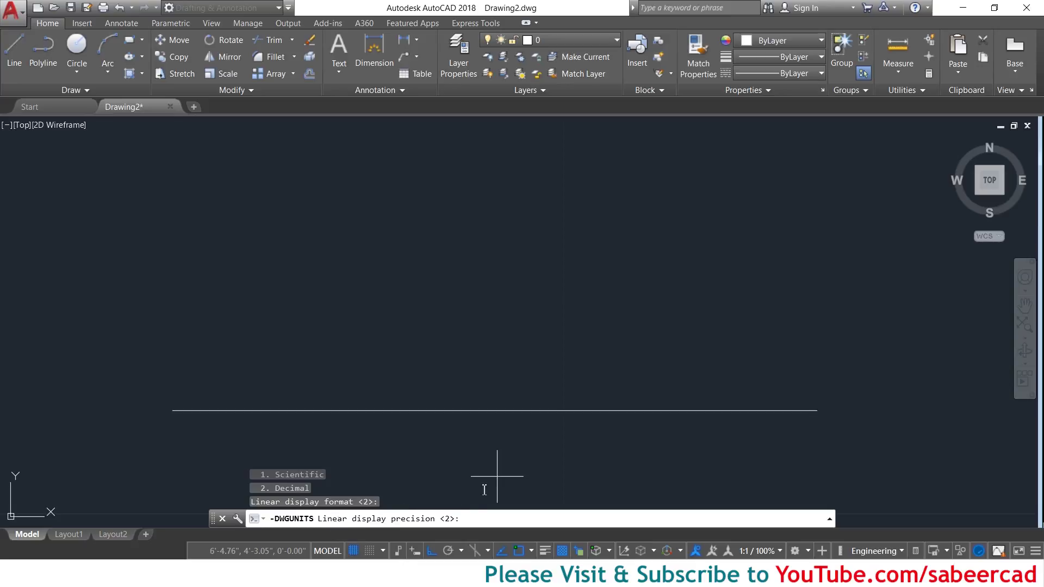
key(Return)
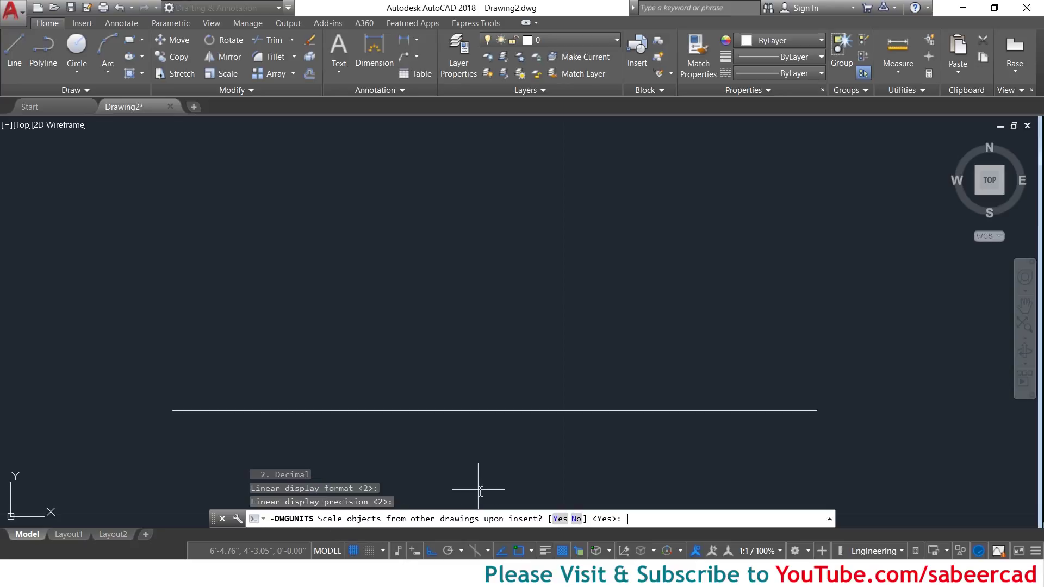
key(Return)
key(Return)
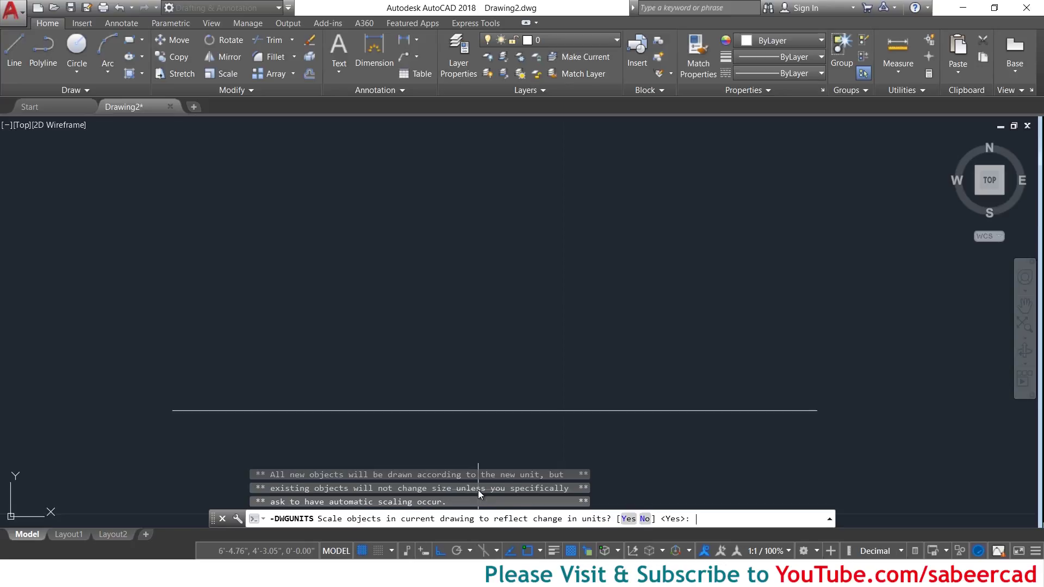
key(Return)
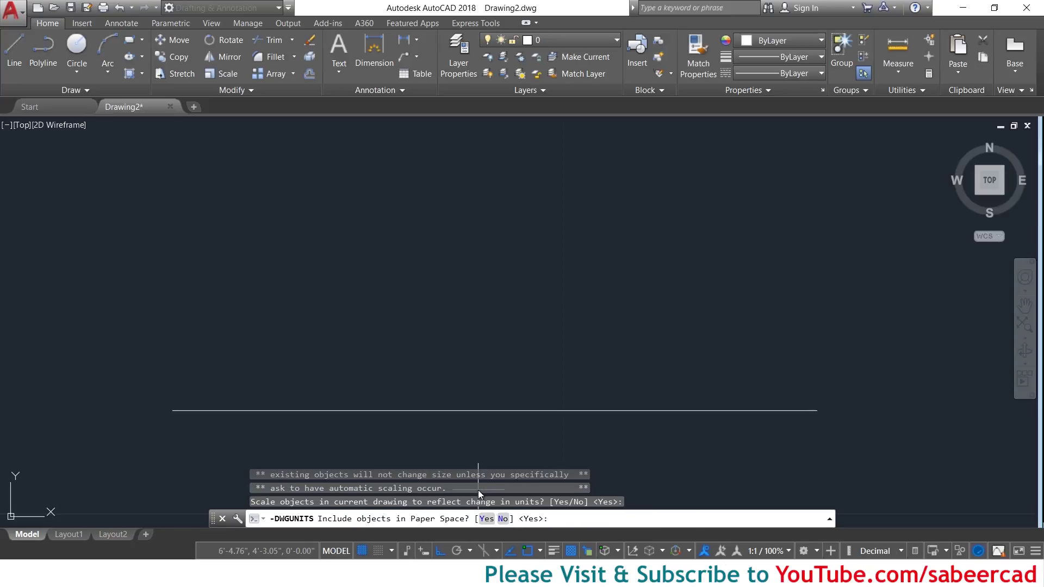
key(Return)
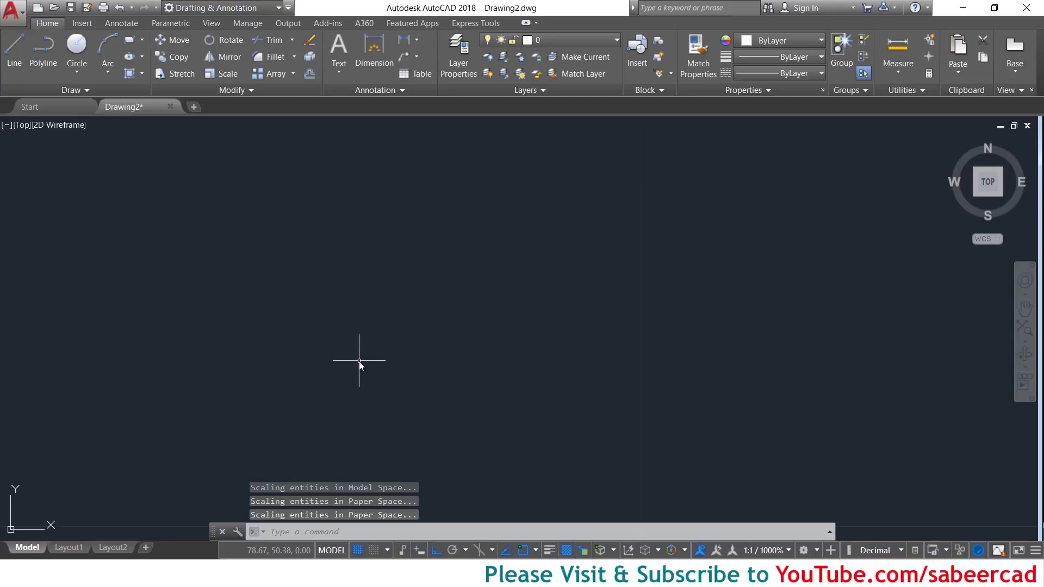
Step: Zoom to extents and measure the line with DIST, reading 25.40
text(z)
key(Return)
click(402, 533)
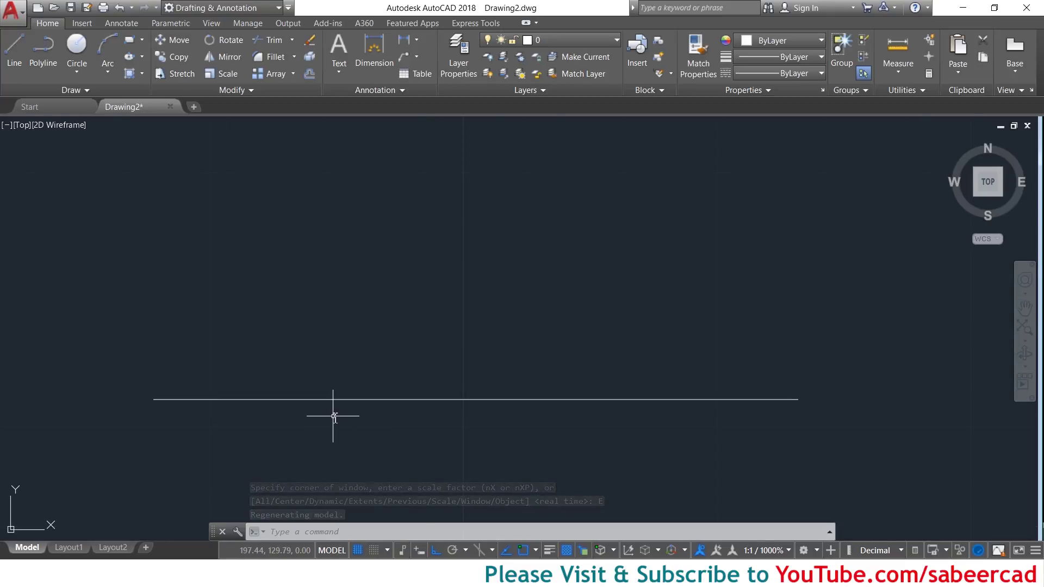
text(di)
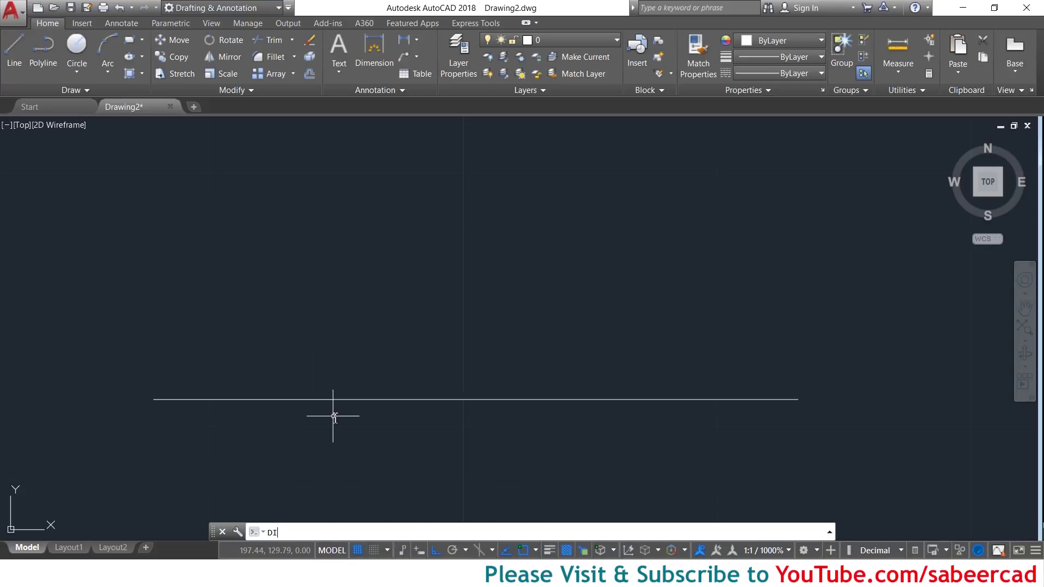
key(Return)
click(175, 399)
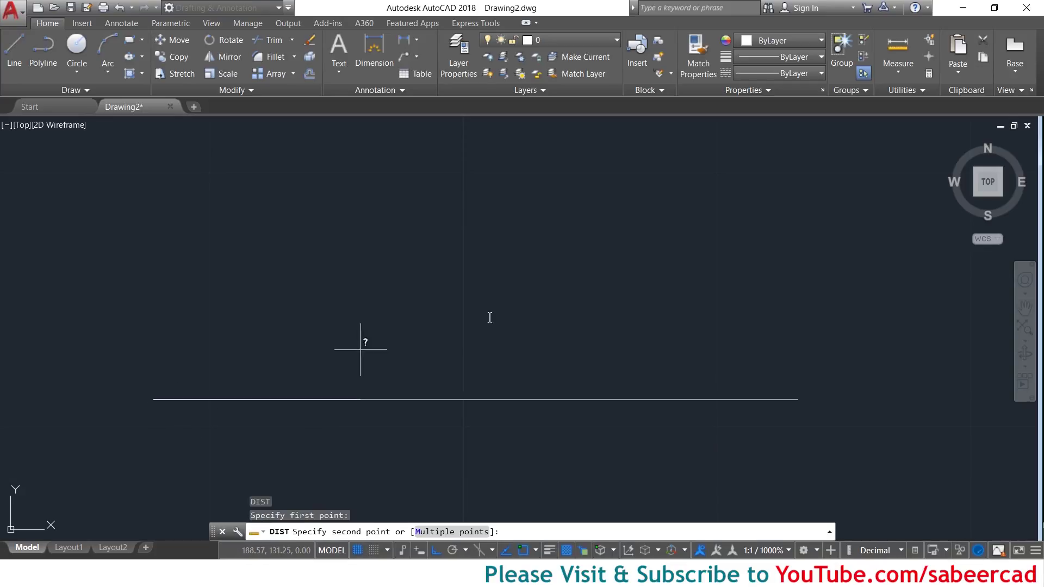
click(803, 399)
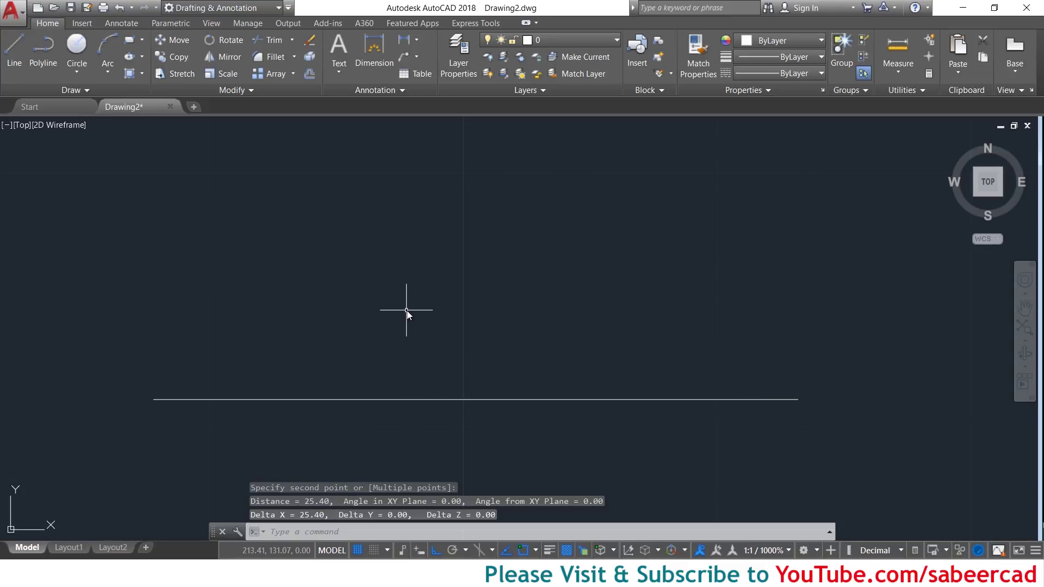
Step: Reopen Drawing Units via UNITS to confirm Decimal, two decimals, Centimeters
click(342, 534)
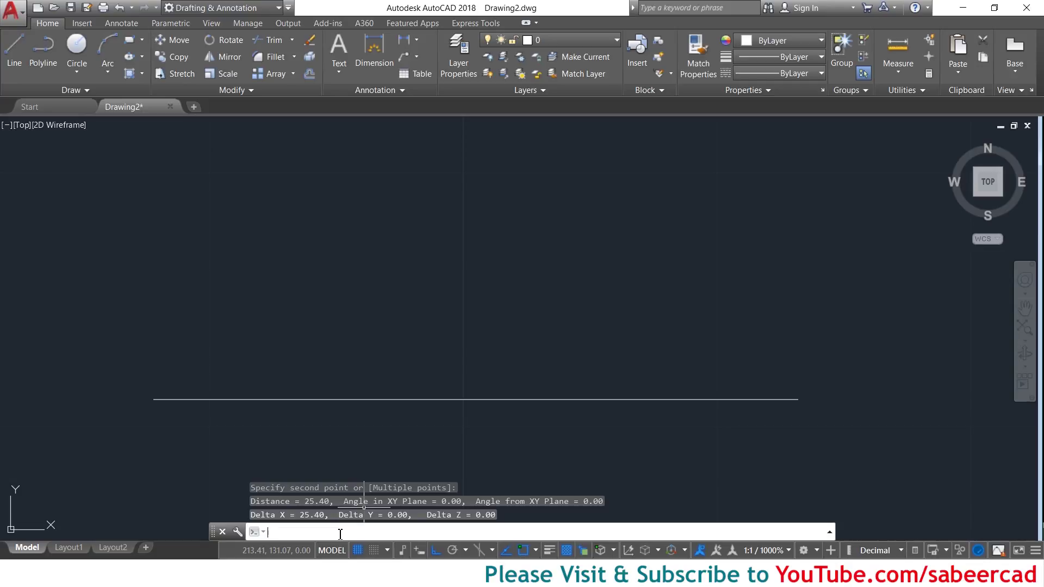
text(units)
key(Return)
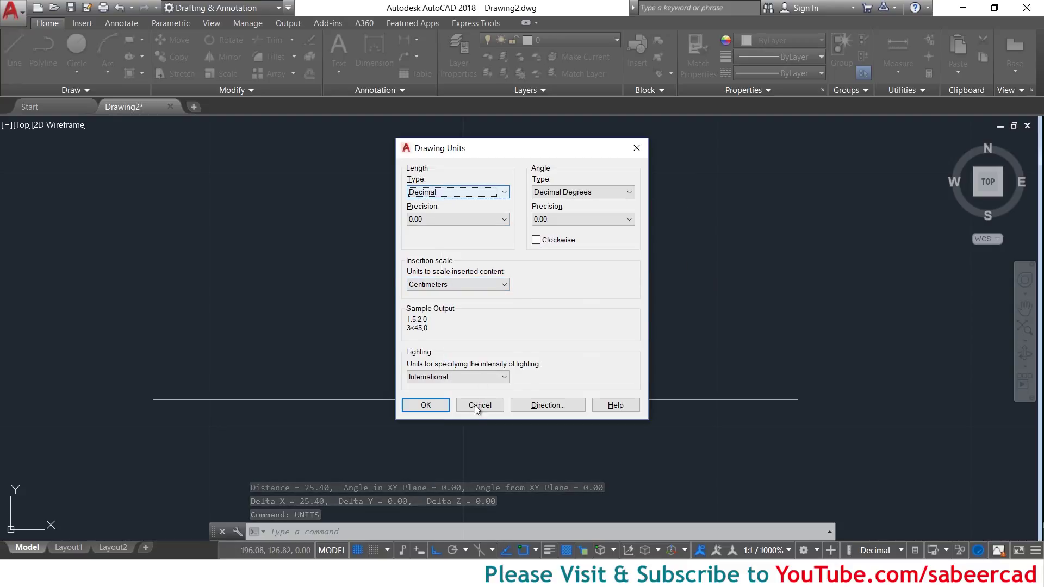
Step: Cancel the Drawing Units dialog without changes, leaving the 25.40-unit line visible
click(426, 405)
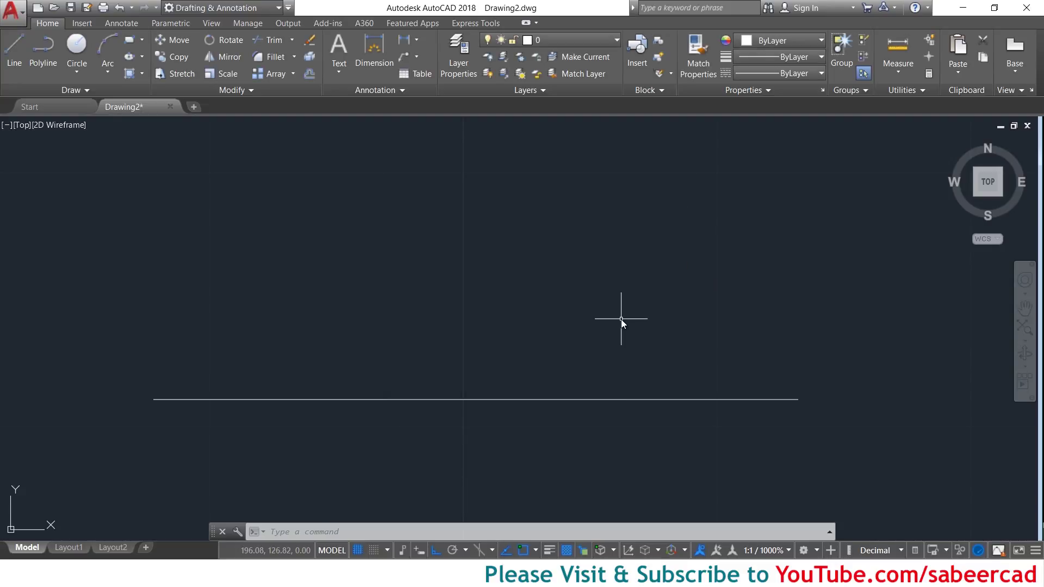